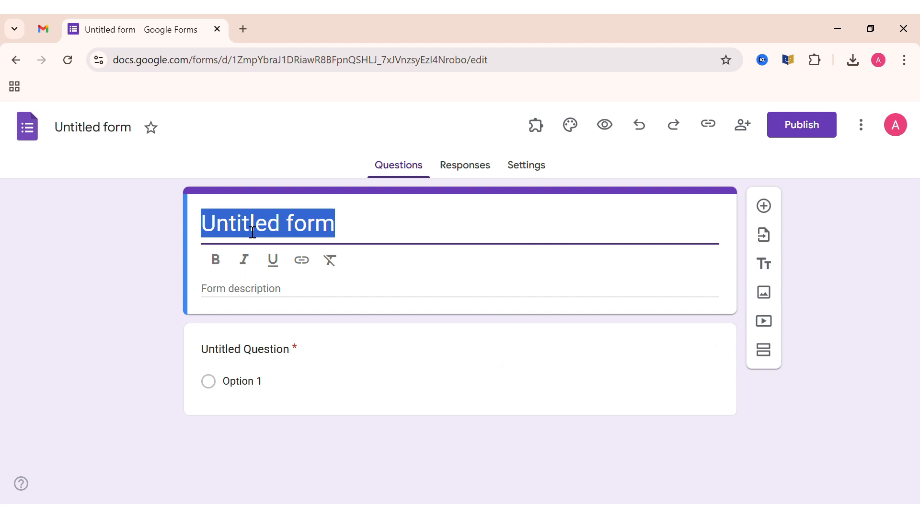
- Title the form "Customer Feedback Survey – Bean & Brew Café" and make the title bold
left_click(105, 255)
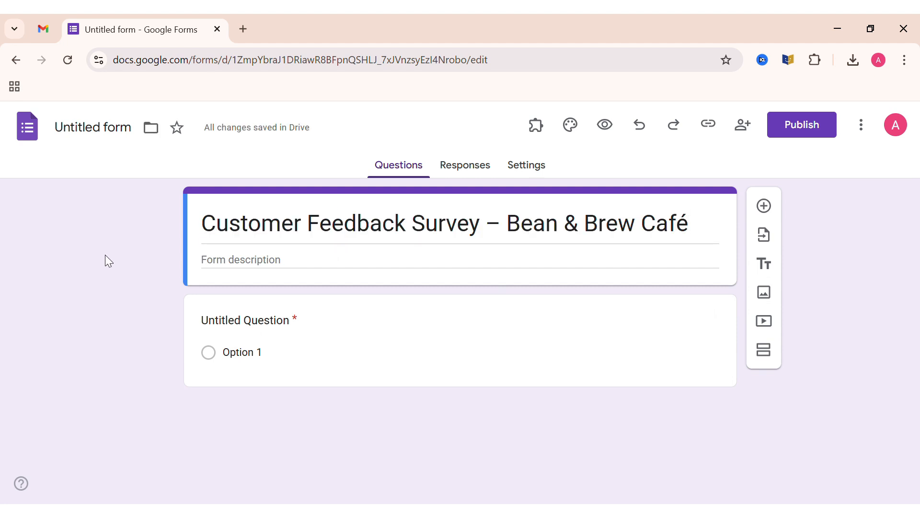
triple_click(268, 232)
left_click(221, 265)
left_click(122, 261)
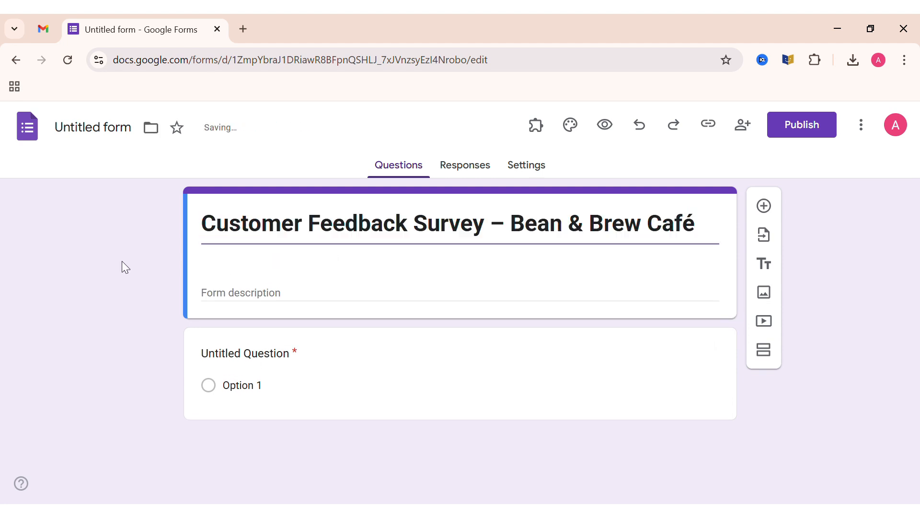
- Rename the form file as "Bean & Brew Café"
left_click(97, 129)
left_click_drag(228, 127, 50, 138)
key("BackSpace")
left_click(56, 196)
- Set the form description to "Fresh coffee, light bites, and a cozy place to relax."
left_click(283, 267)
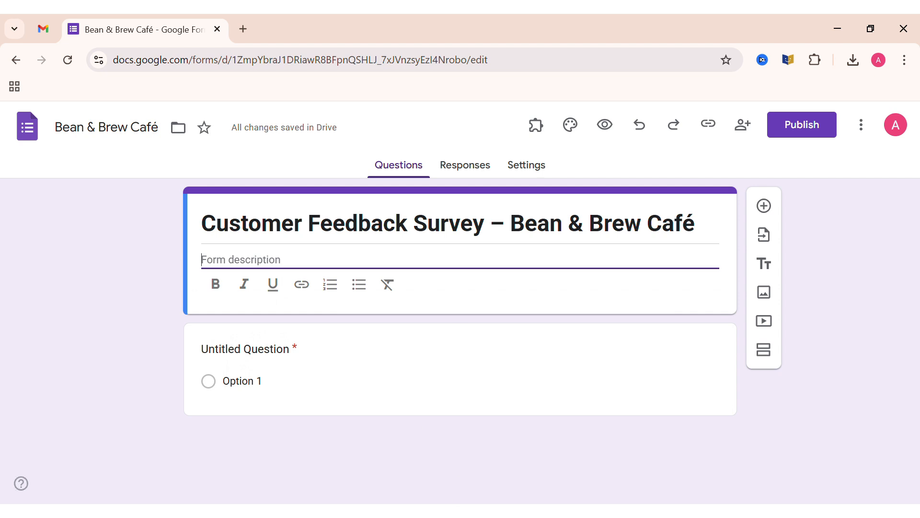
left_click(410, 144)
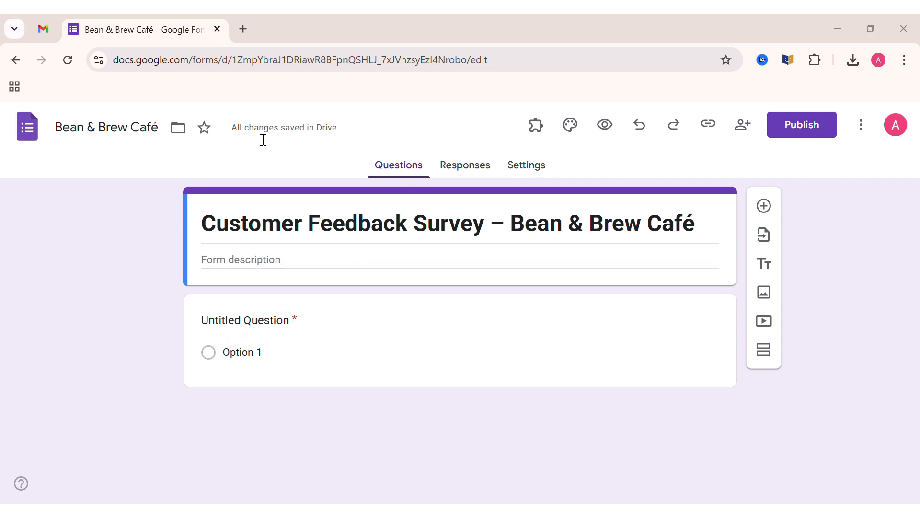
left_click(276, 263)
type("Fresh coffee, light bites, and a cozy place to relax.")
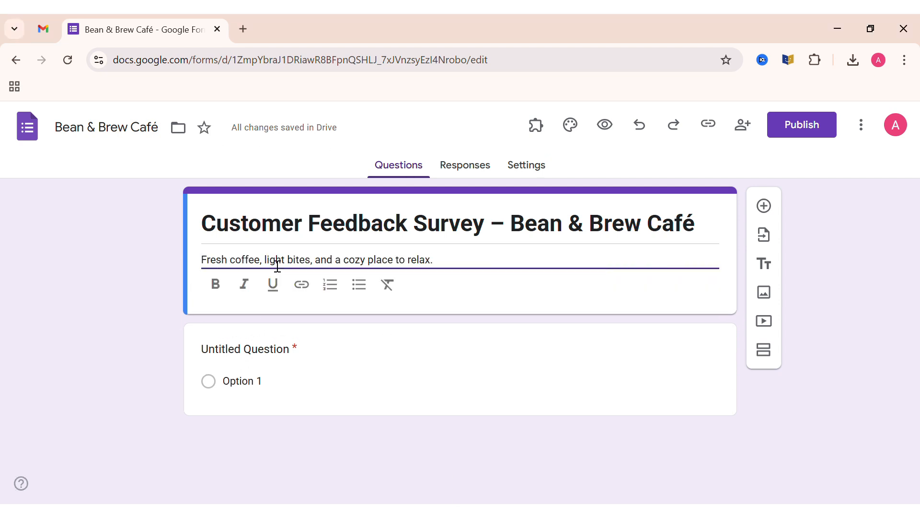
left_click(76, 299)
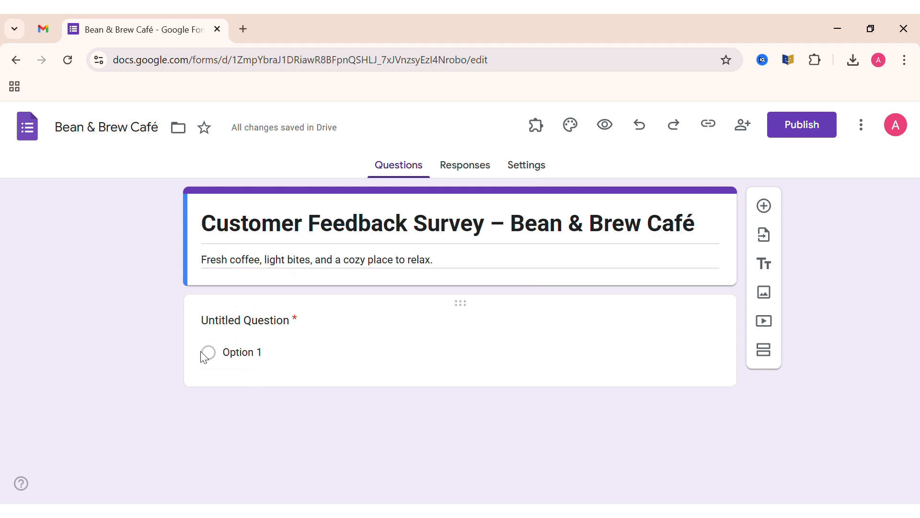
- Word the first question "How would you rate your overall experience today?" and make it a Rating question
left_click(268, 323)
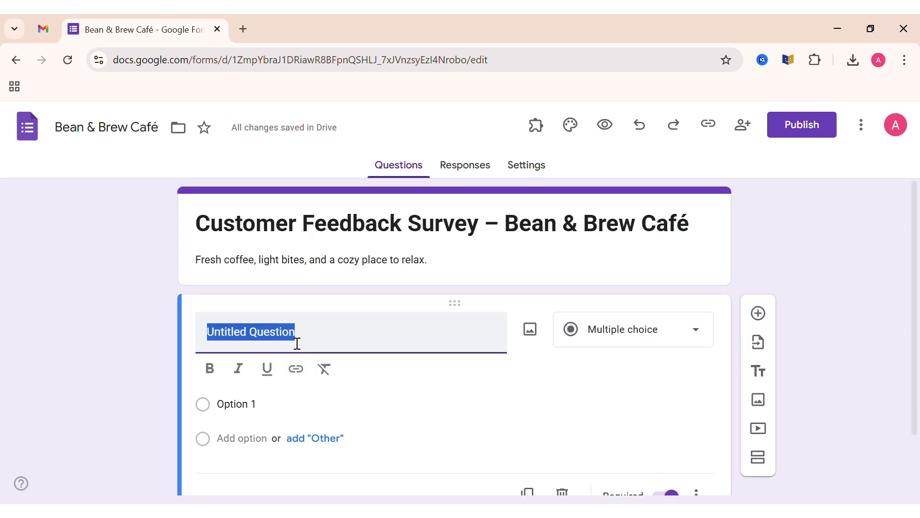
type("How would you rate your overall experience today?")
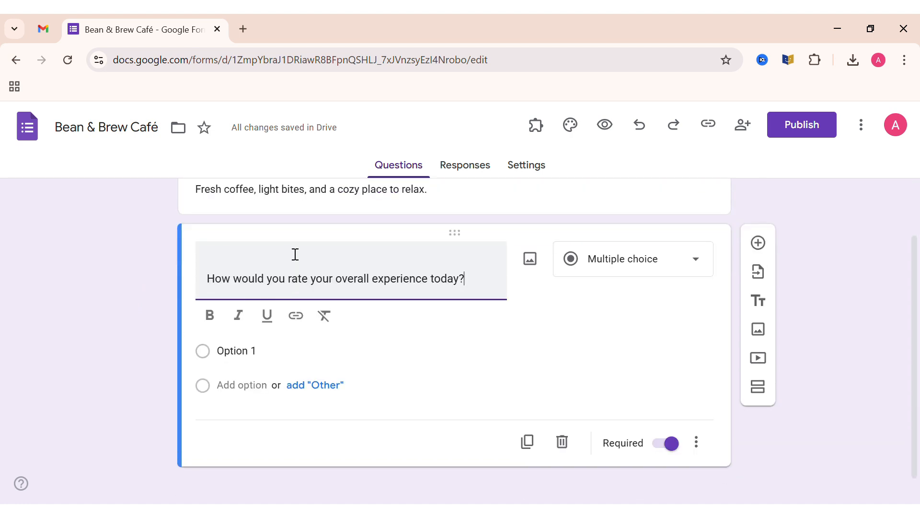
scroll(295, 250, "up", 1)
left_click(87, 305)
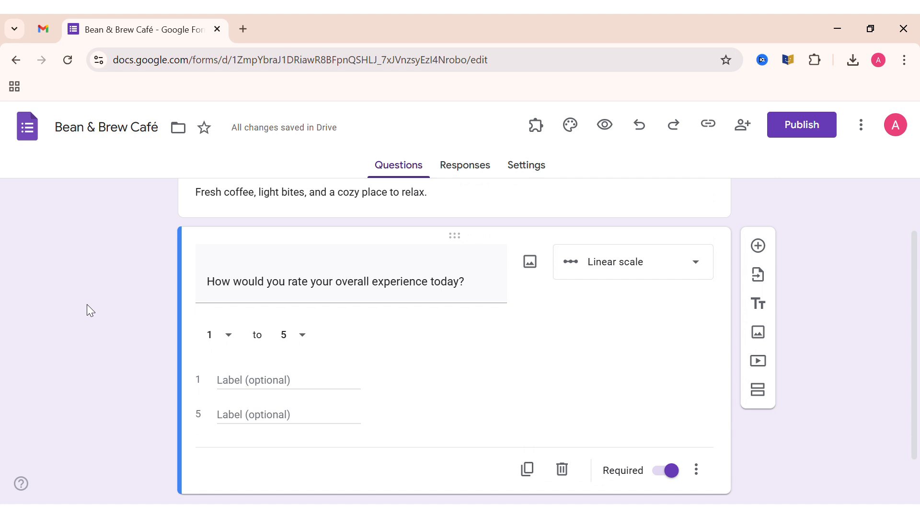
left_click(707, 271)
scroll(671, 275, "up", 2)
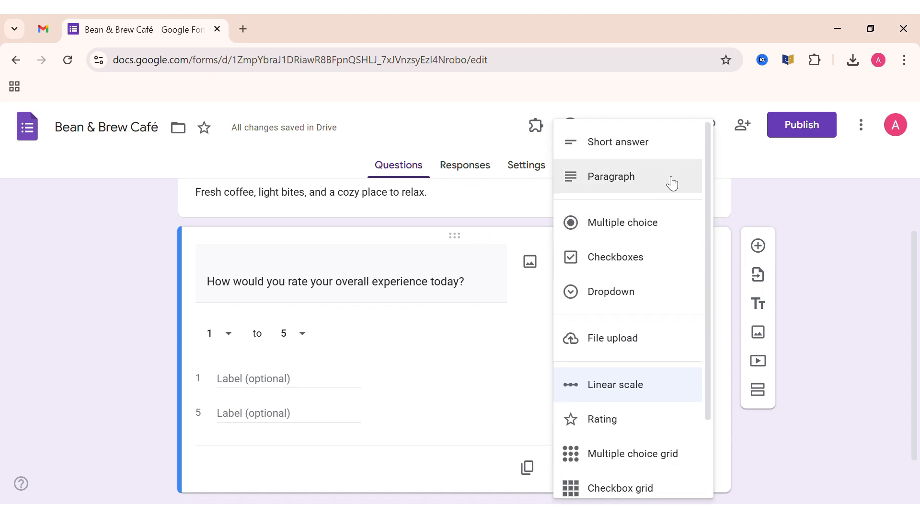
scroll(709, 371, "down", 1)
left_click(602, 350)
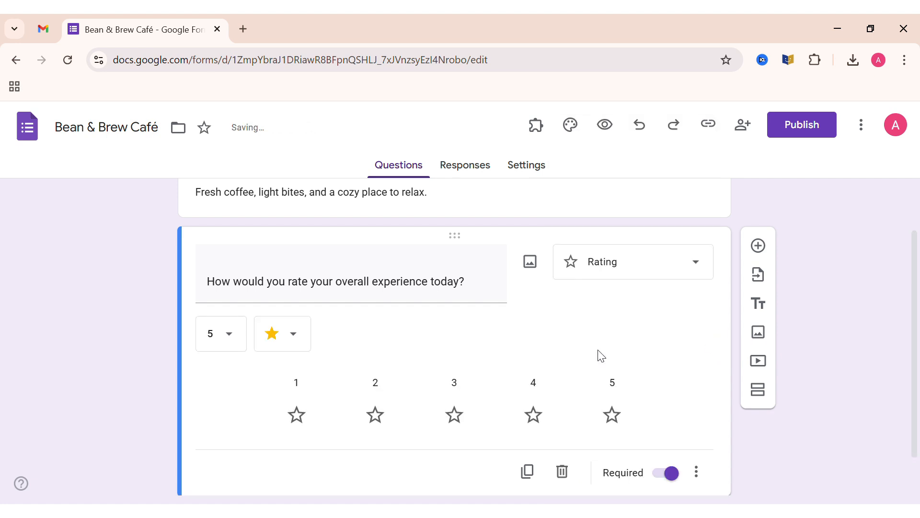
- Try the heart symbol for the rating, switch back to the star, and check the choices for the number of levels
scroll(620, 361, "down", 1)
left_click(265, 285)
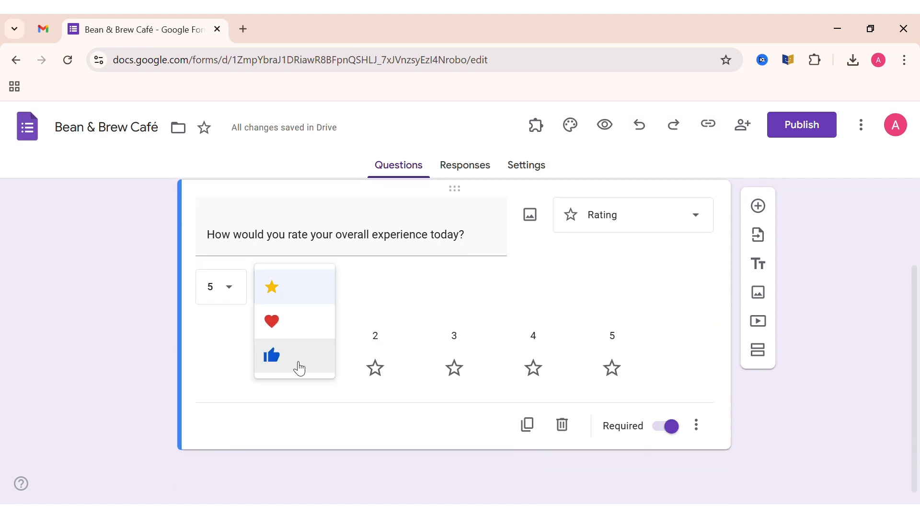
left_click(301, 322)
left_click(297, 289)
left_click(298, 289)
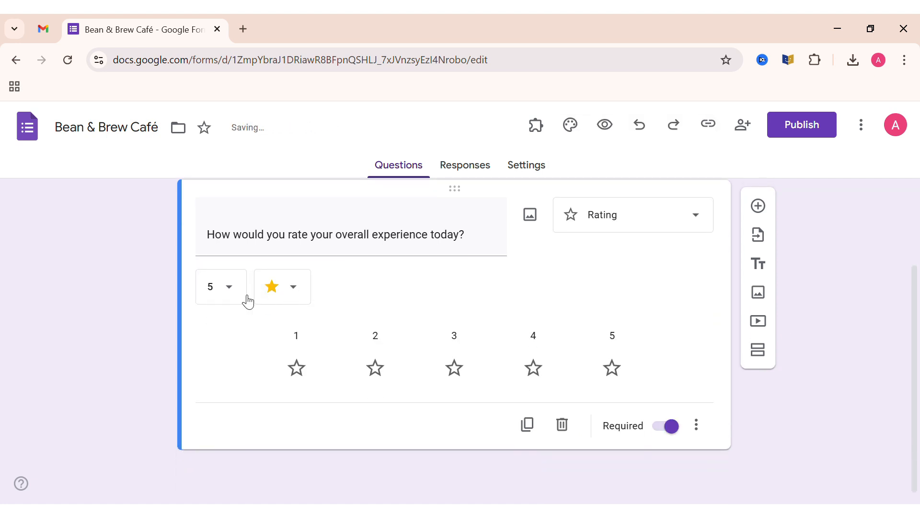
left_click(244, 298)
left_click(264, 345)
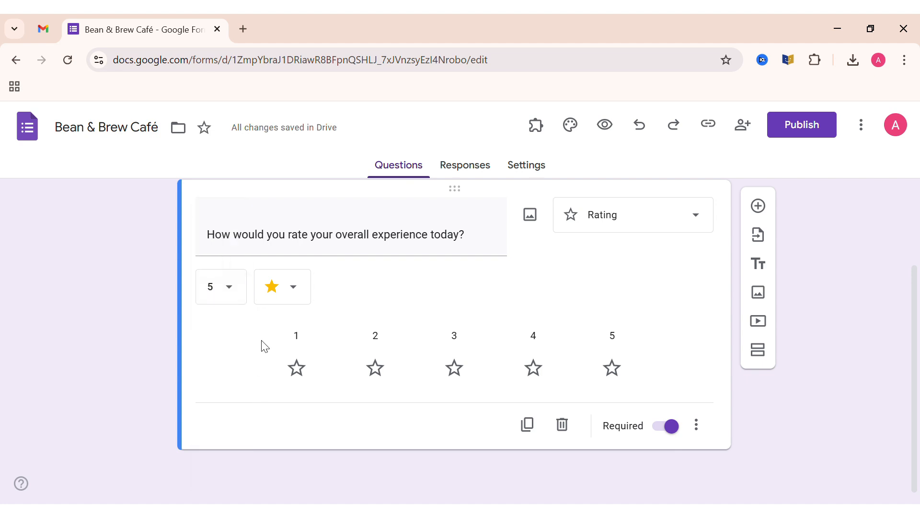
- Turn the rating question's Required setting off and on again, and check its additional options
left_click(674, 430)
left_click(673, 430)
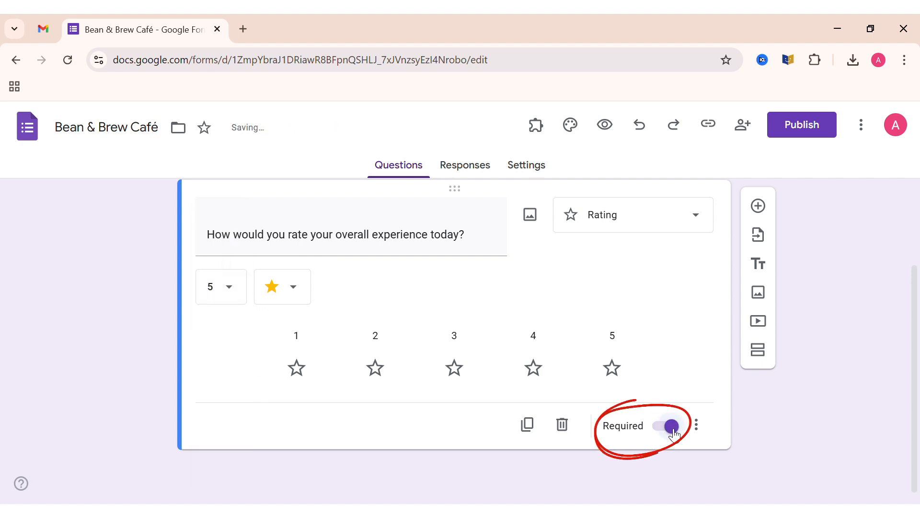
left_click(697, 425)
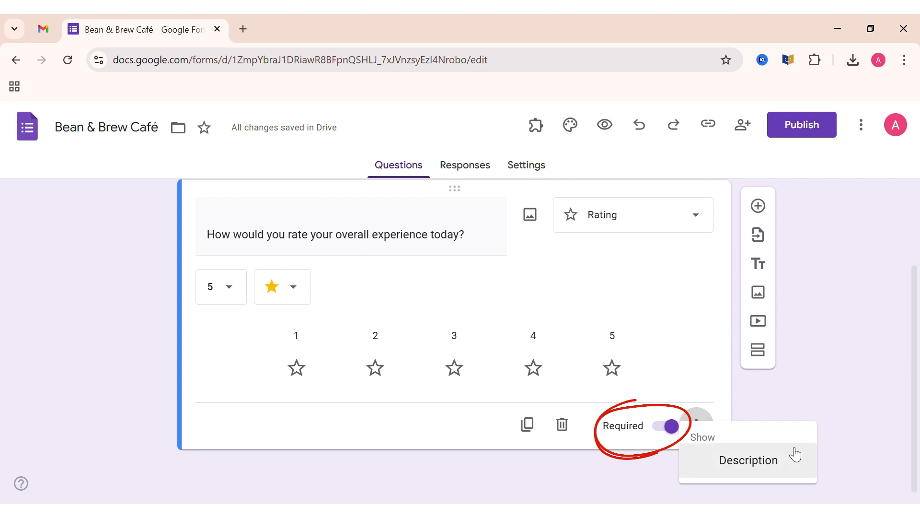
left_click(722, 416)
- Add a Multiple choice question reading "How would you rate the taste of our coffee/food?"
scroll(769, 421, "up", 1)
scroll(771, 428, "down", 1)
left_click(758, 206)
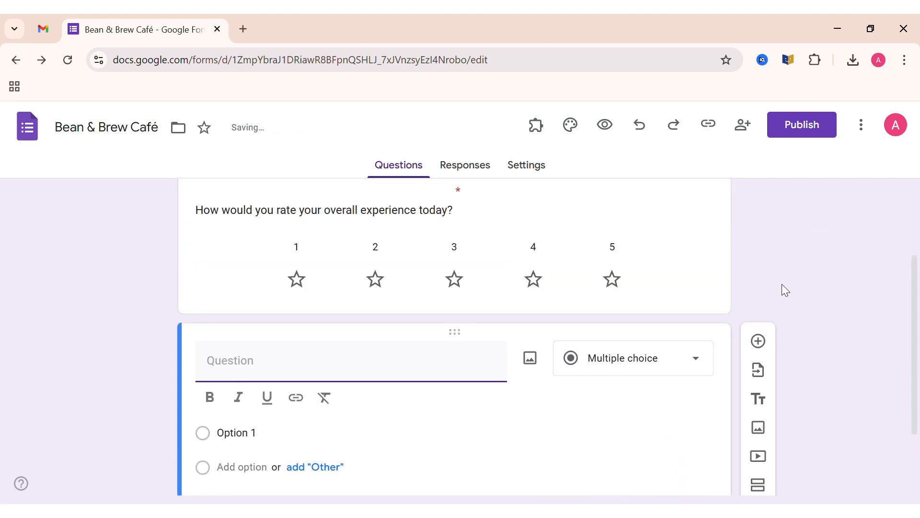
type("How would you rate the taste of our coffee/food?")
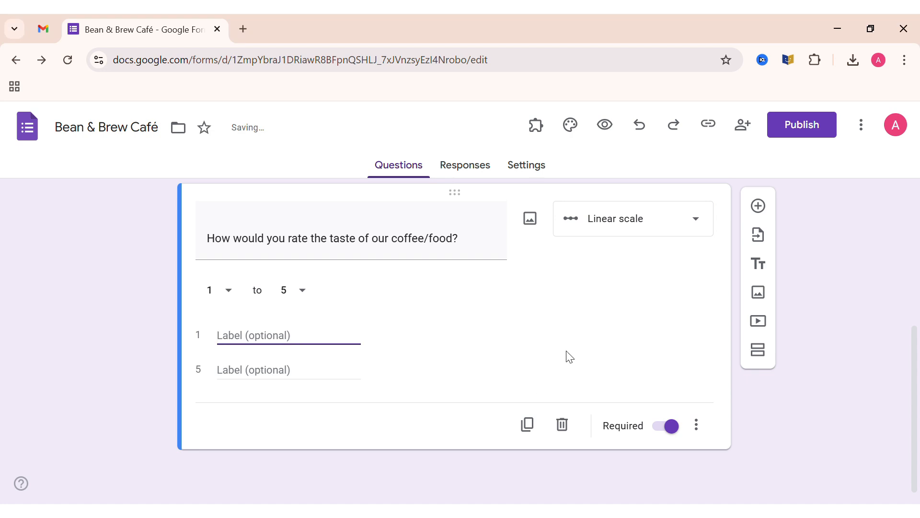
left_click(690, 222)
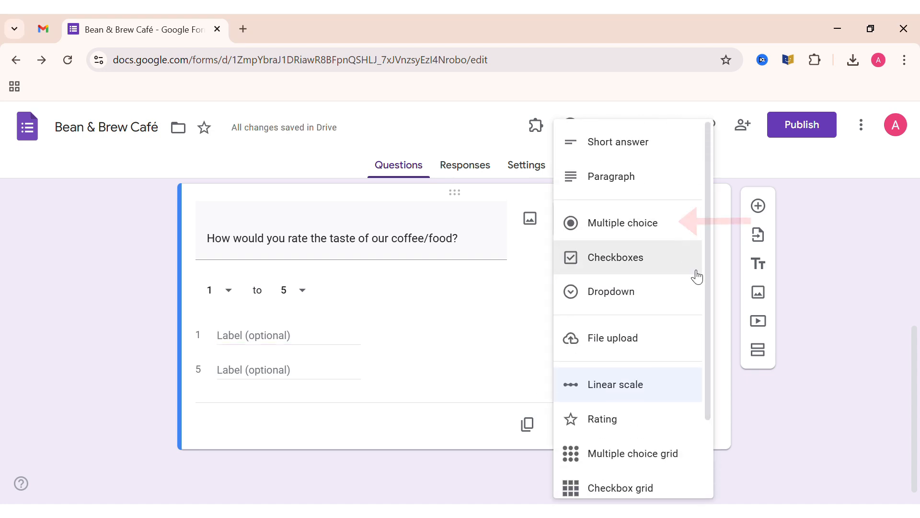
left_click(631, 234)
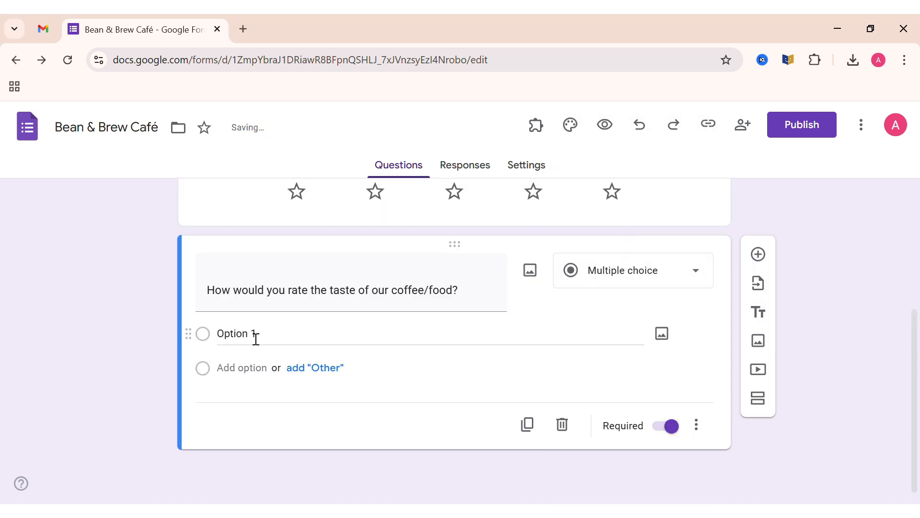
- Give the coffee/food taste question the options Excellent, Good, Fair and Poor, using the suggested answers after the first
left_click(242, 335)
type("Excellent")
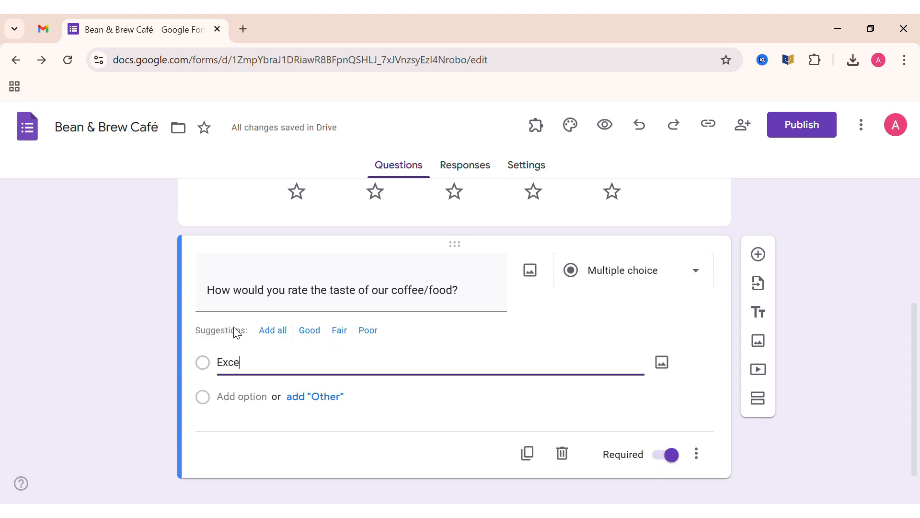
left_click(273, 331)
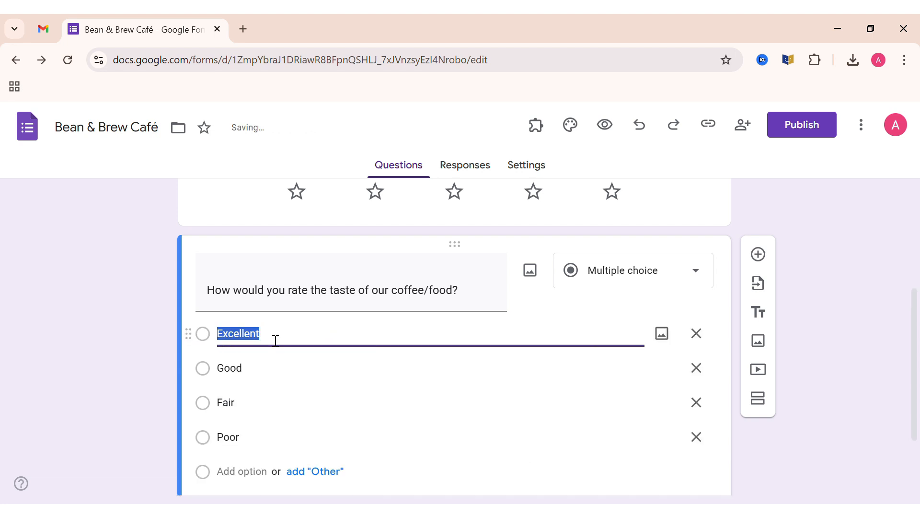
- Add a Checkboxes question reading "How likely are you to visit again or recommend us to others?"
scroll(113, 394, "down", 2)
left_click(758, 204)
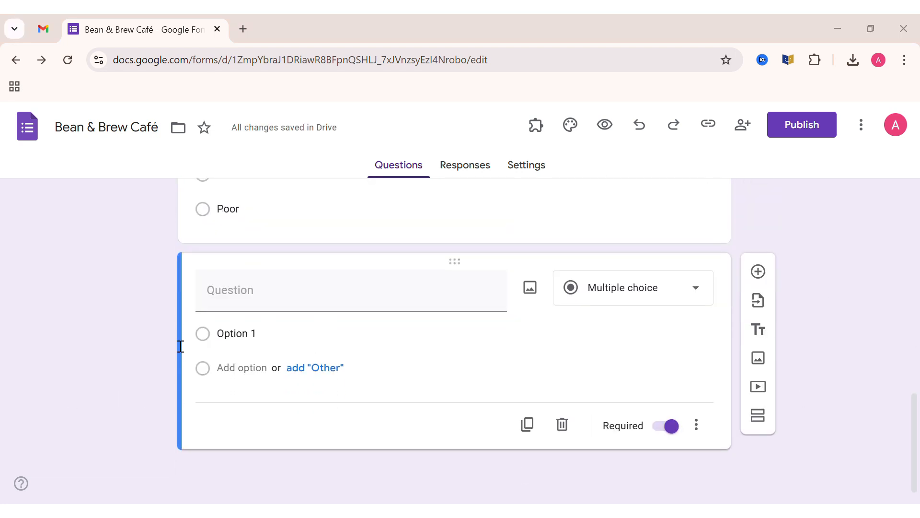
left_click(297, 296)
type("How likely are you to visit again or recommend us to others?")
left_click(638, 288)
left_click(613, 142)
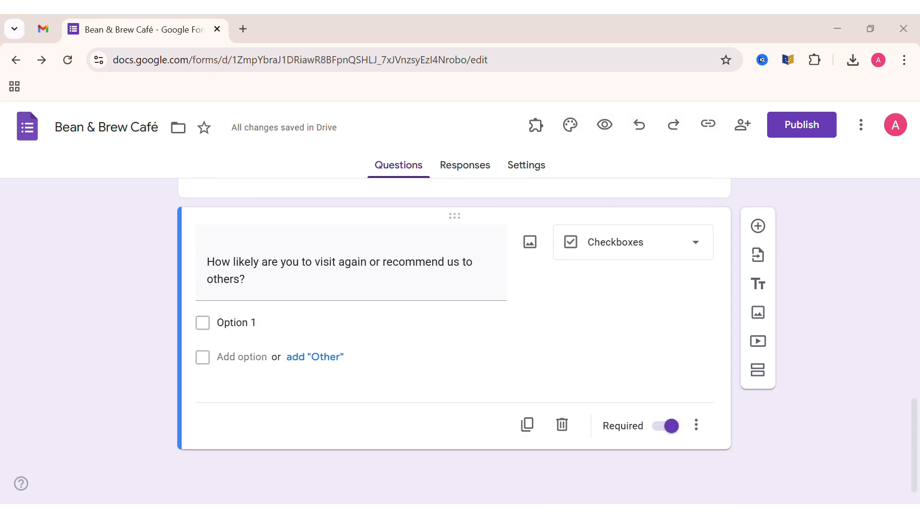
- Enter the options Very likely, Likely, Neutral and Unlikely for the visit-again question
left_click(292, 329)
type("Very likely")
left_click(219, 359)
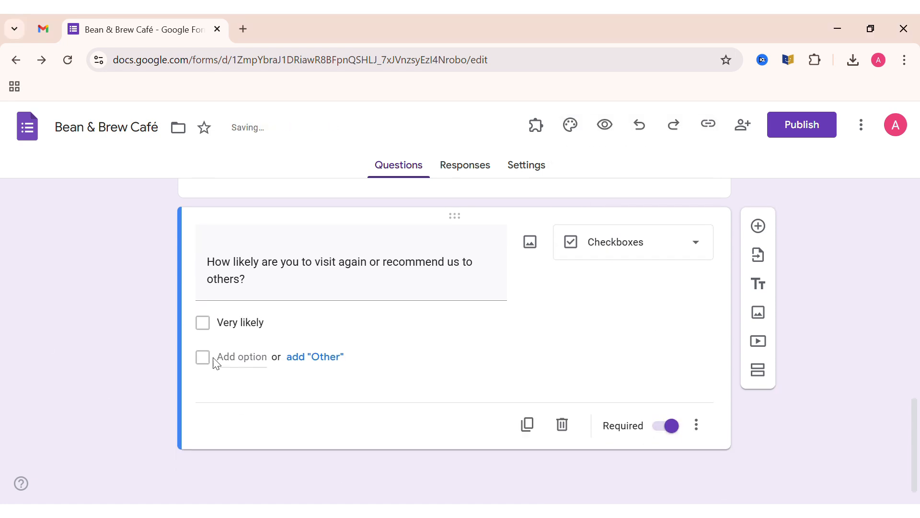
type("Likely")
left_click(252, 396)
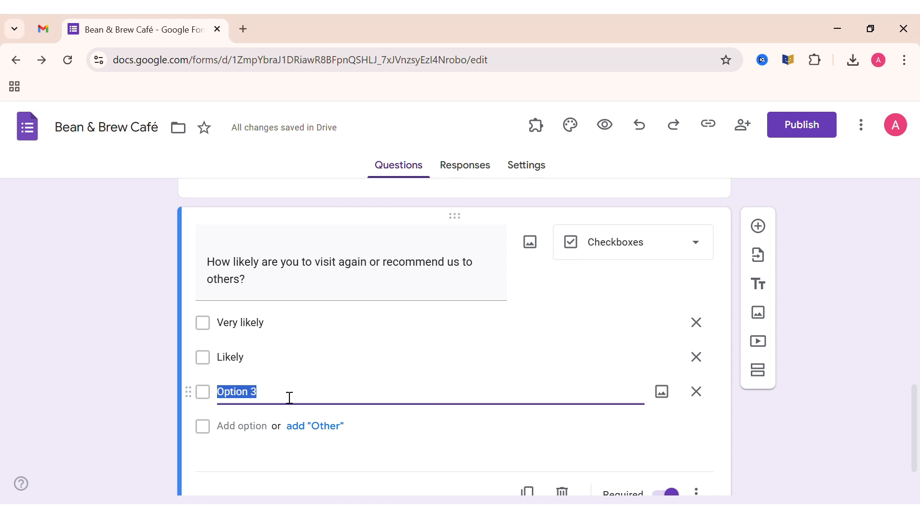
key("BackSpace")
type("Neutral")
key("Return")
type("Unlikely")
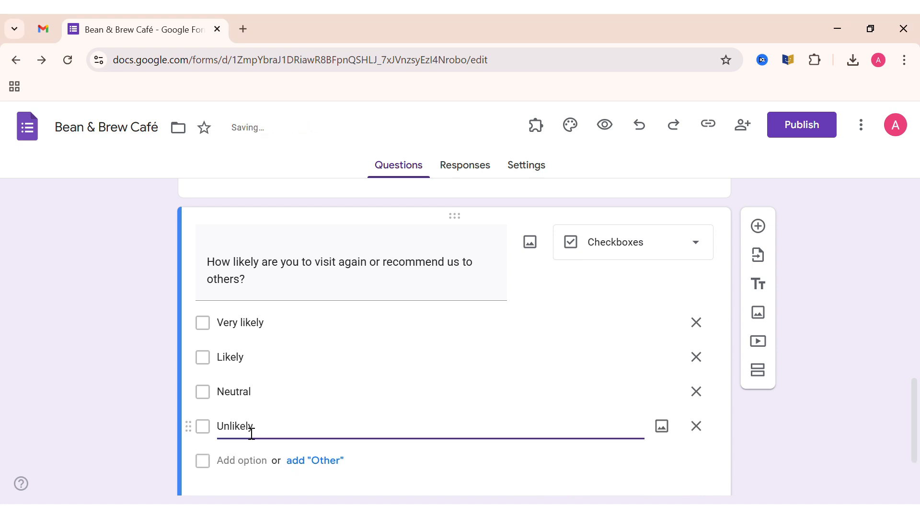
left_click(129, 424)
- Add a Paragraph question reading "Any suggestion for improvement?" at the end of the form
scroll(129, 424, "down", 2)
left_click(758, 206)
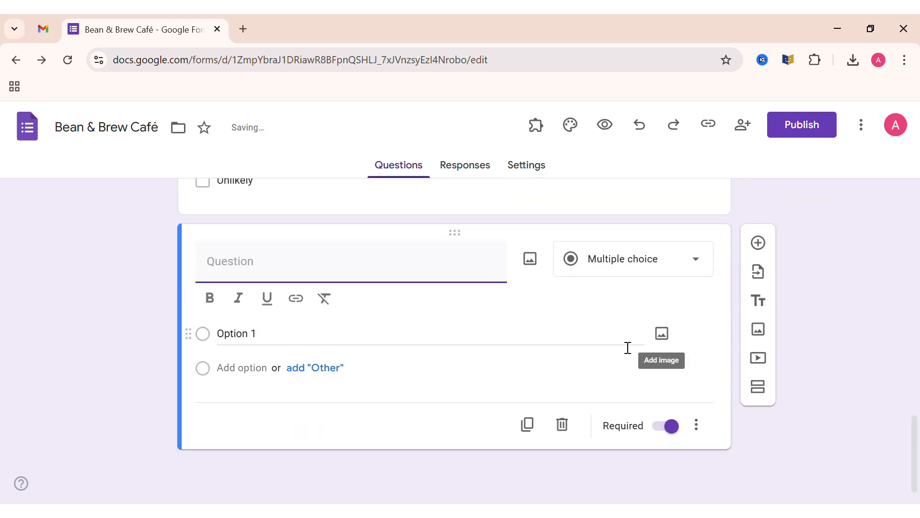
type("Any sugg")
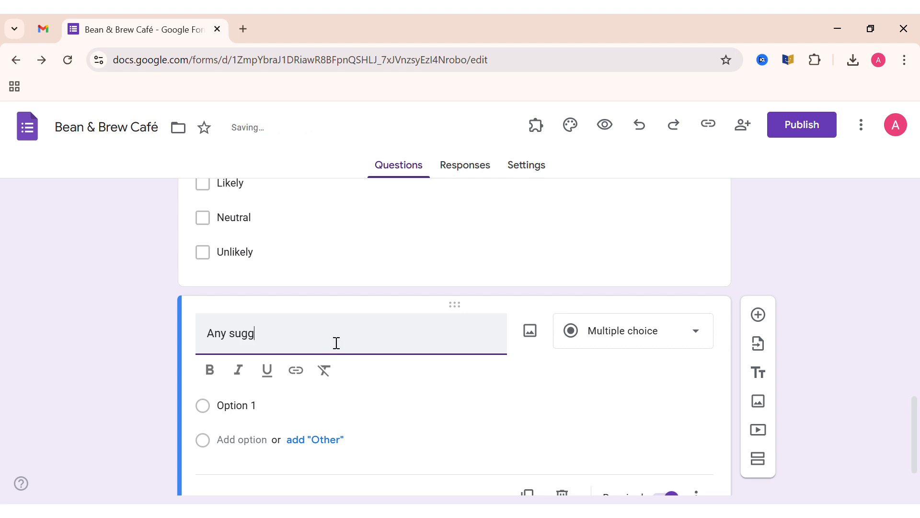
type("estion  for improvement?")
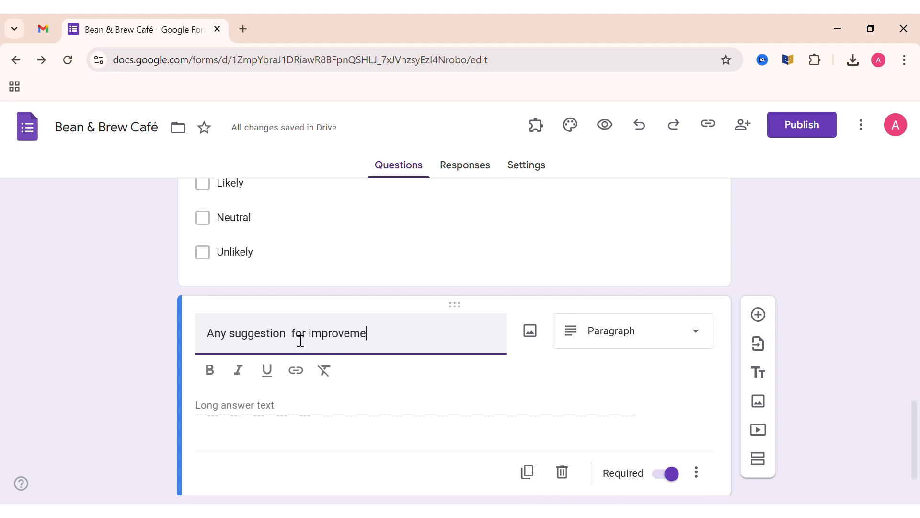
left_click(289, 400)
left_click(632, 312)
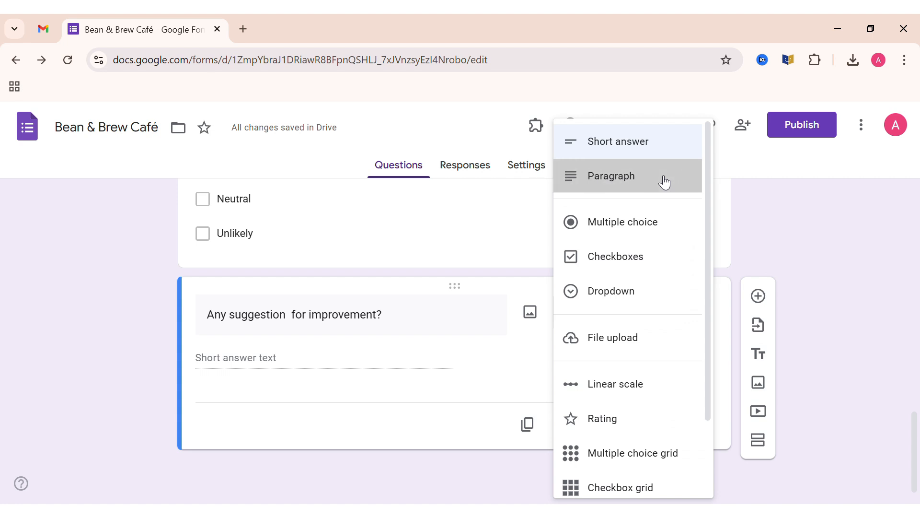
left_click(664, 181)
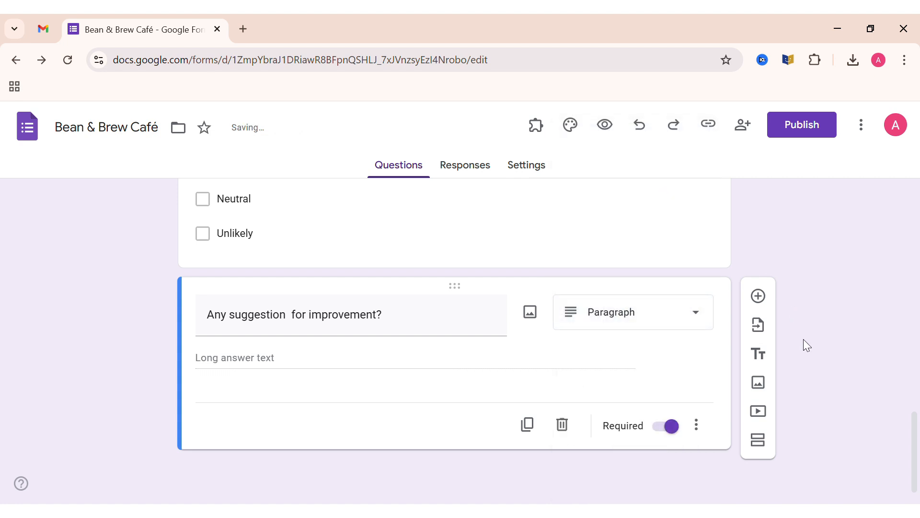
- Link the form's responses to a new spreadsheet named Bean & Brew Café (Responses)
scroll(804, 339, "up", 8)
scroll(803, 339, "up", 10)
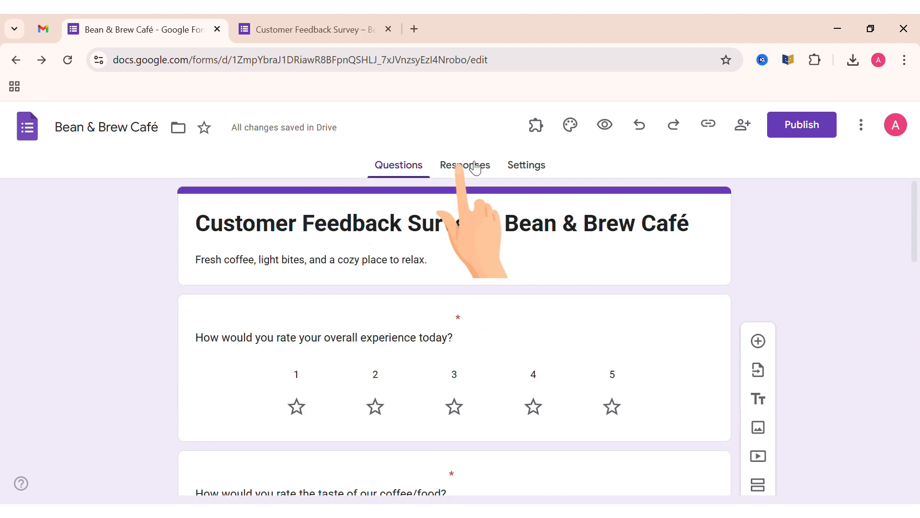
left_click(476, 168)
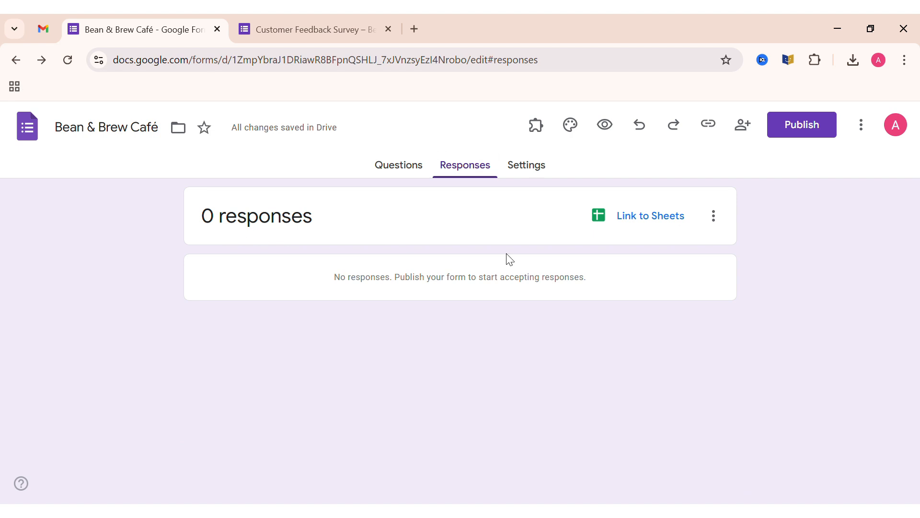
left_click(641, 220)
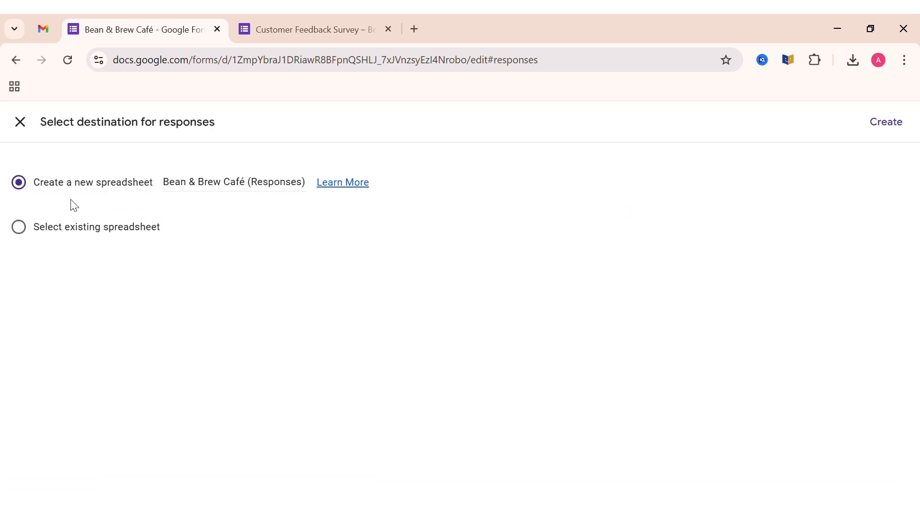
left_click(886, 122)
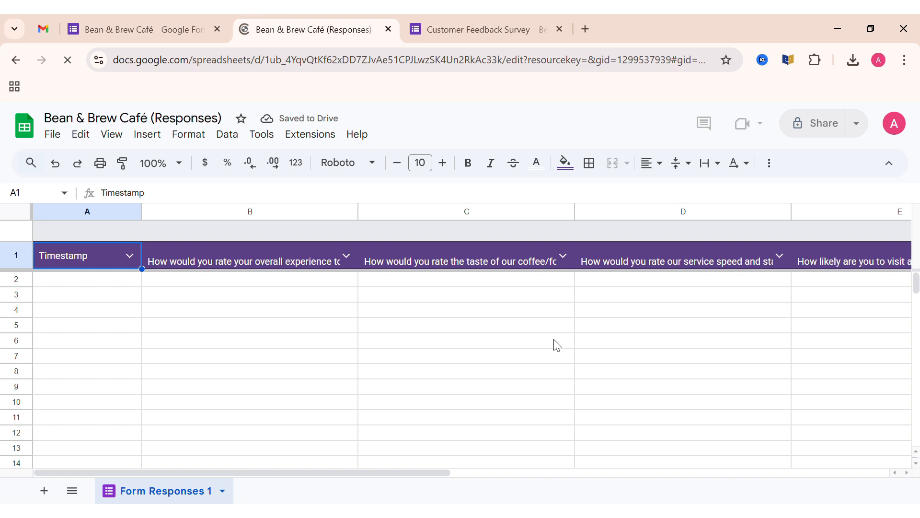
- Return to the form and choose Do not collect for email addresses in its response settings
left_click(158, 21)
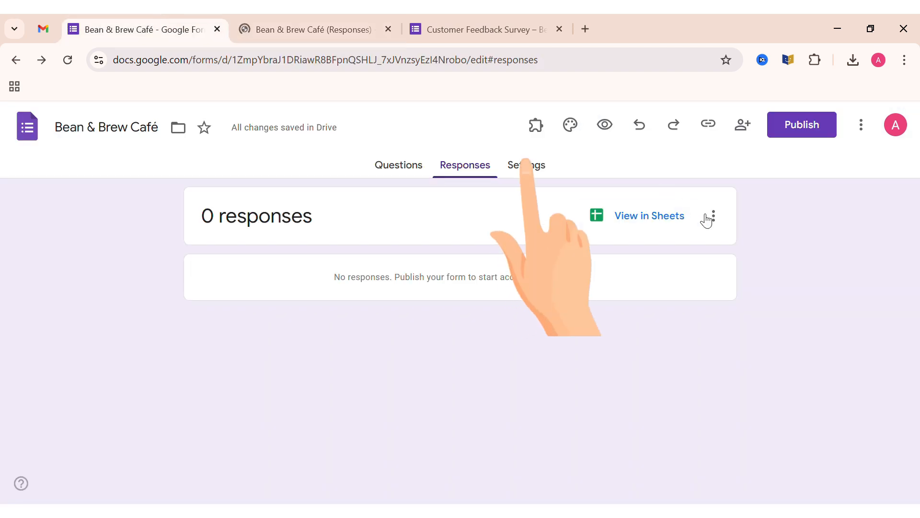
left_click(535, 171)
scroll(735, 347, "down", 2)
scroll(680, 353, "up", 1)
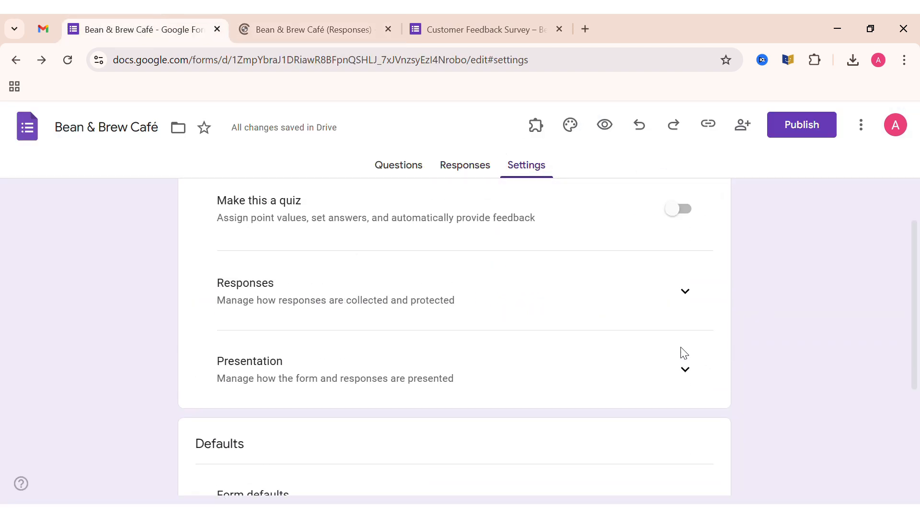
left_click(687, 293)
scroll(305, 291, "down", 1)
left_click(678, 284)
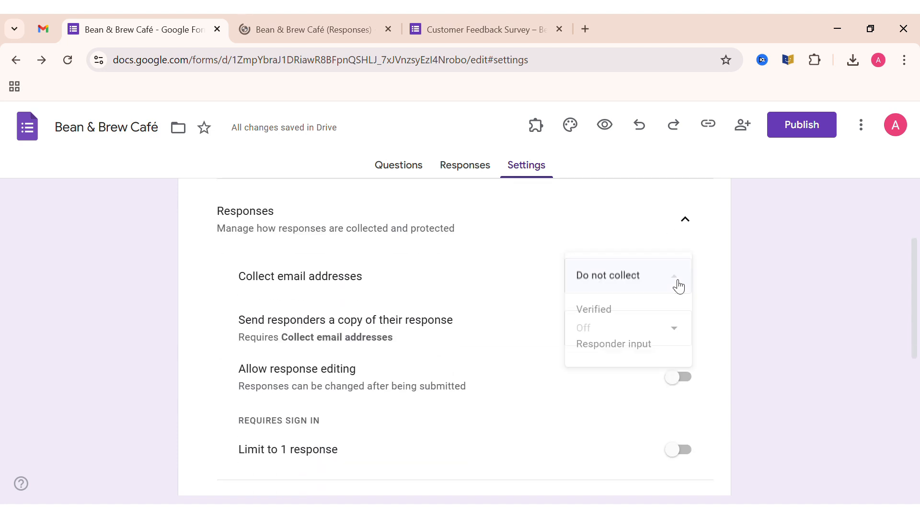
left_click(657, 280)
scroll(671, 297, "down", 3)
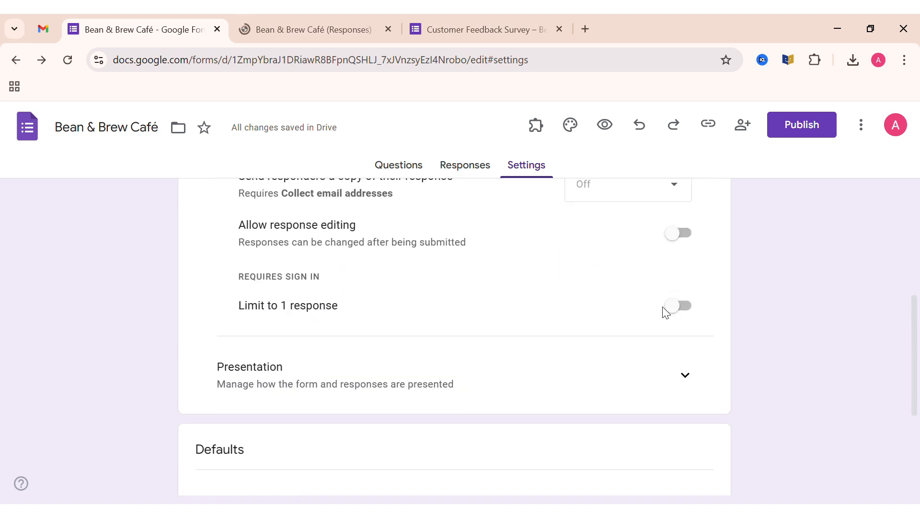
- Turn on the limit of 1 response per person in the form's response settings
left_click(678, 306)
scroll(742, 327, "down", 4)
scroll(743, 329, "up", 3)
scroll(740, 323, "up", 7)
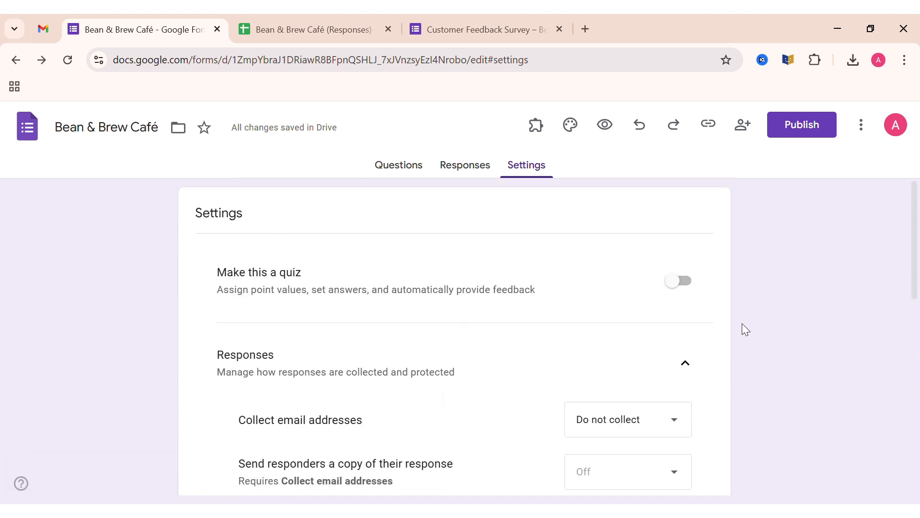
- Publish the form and copy its responder link as a shortened URL
left_click(799, 131)
left_click(602, 341)
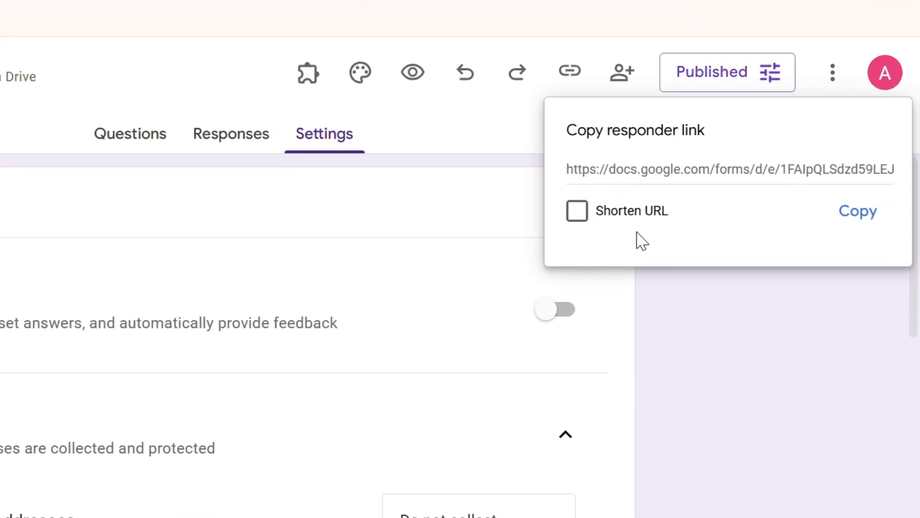
left_click(541, 211)
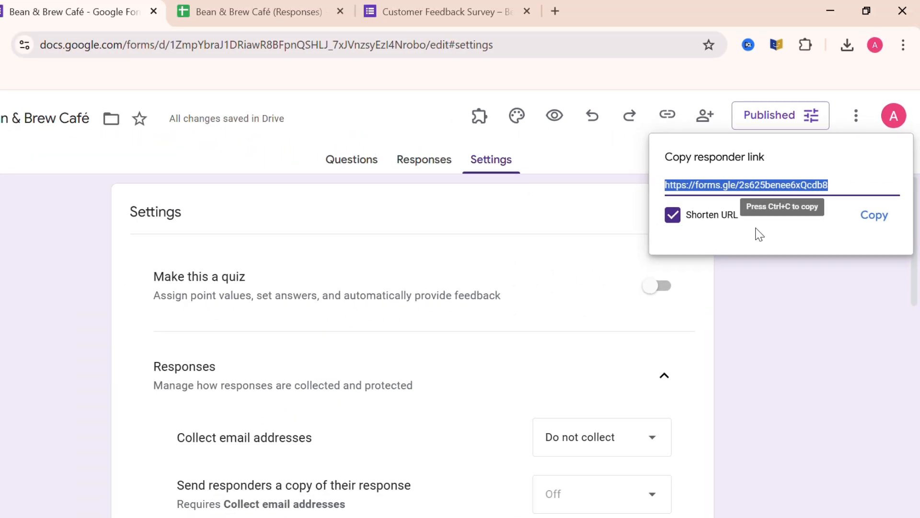
left_click(874, 215)
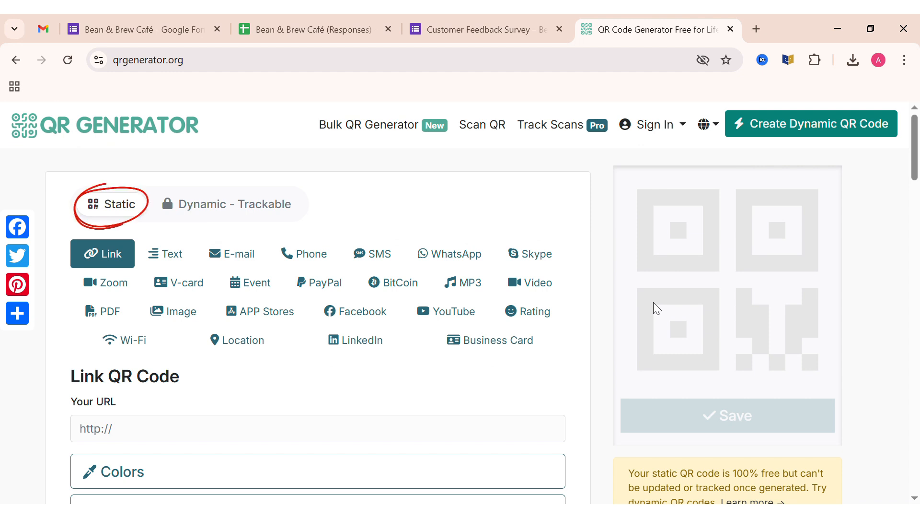
- Generate a static link QR code from the copied responder link
scroll(657, 308, "down", 1)
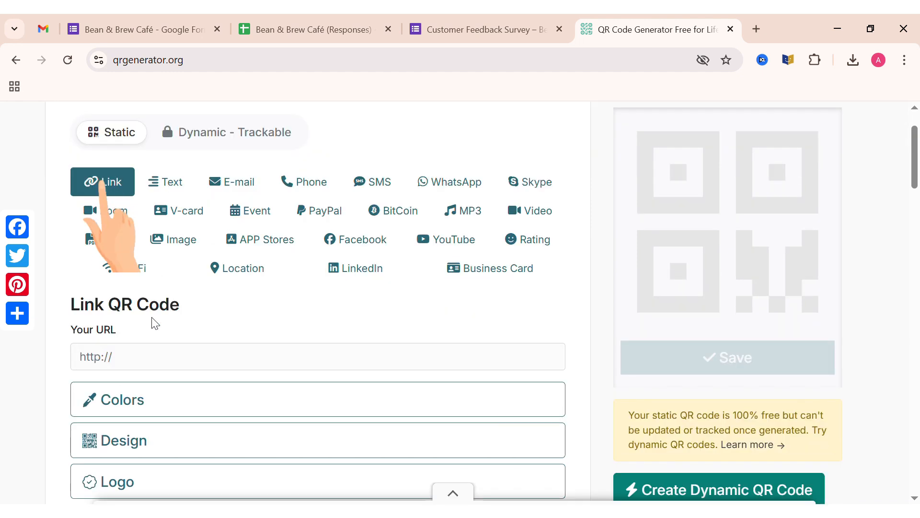
left_click(178, 363)
key("ctrl+v")
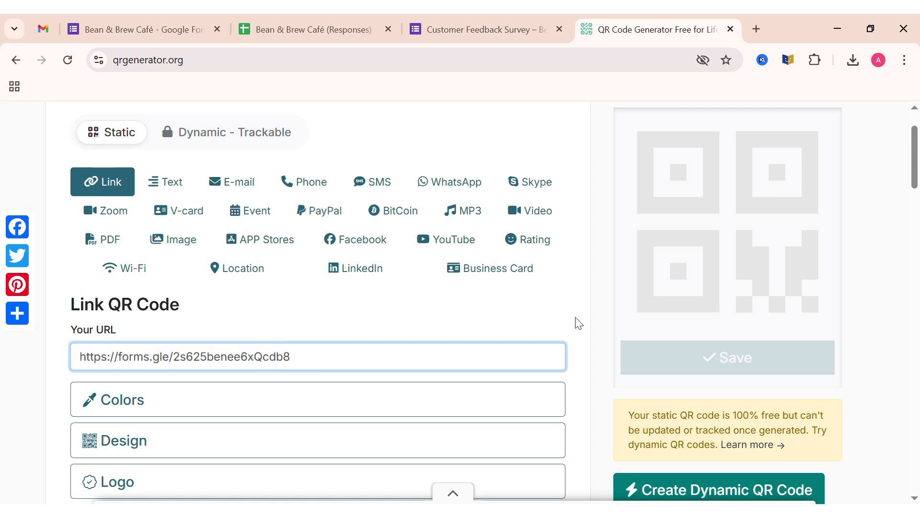
scroll(577, 320, "down", 1)
scroll(578, 323, "up", 1)
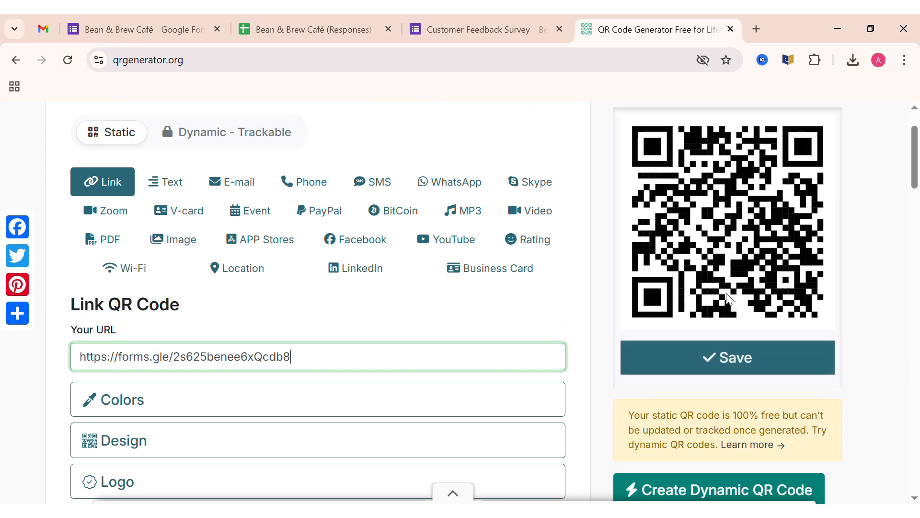
- Give the QR code's corner markers a circular border and a circular center
scroll(583, 372, "down", 1)
left_click(544, 370)
scroll(568, 365, "down", 1)
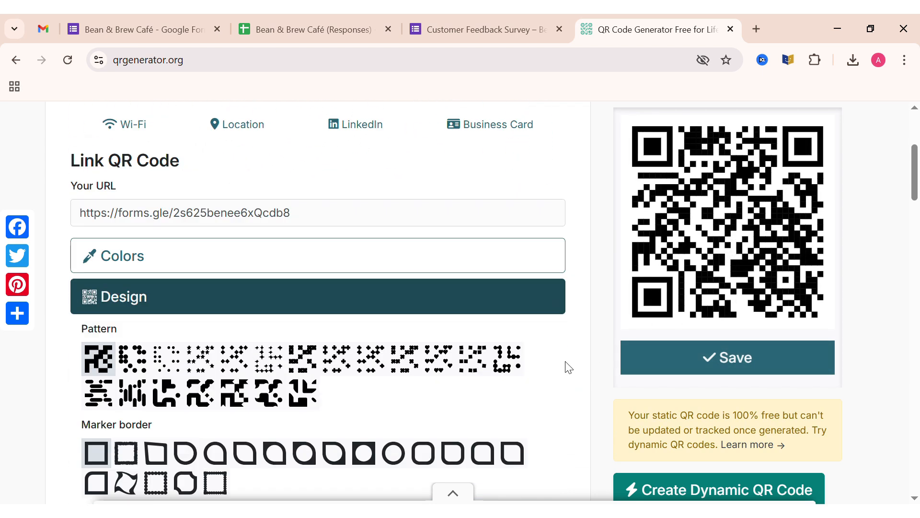
left_click(394, 453)
scroll(341, 427, "down", 2)
left_click(282, 399)
- Look through the logo and frame options available for the QR code
scroll(493, 411, "down", 1)
left_click(497, 415)
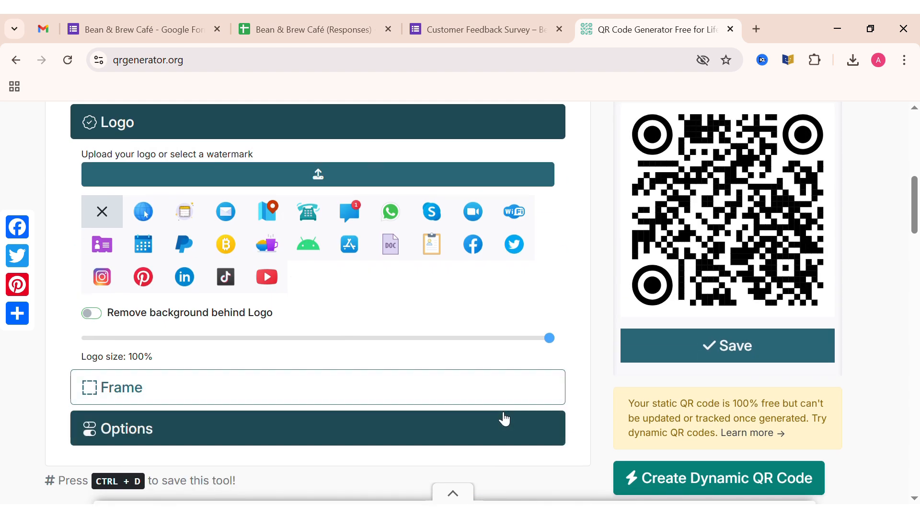
left_click(411, 398)
scroll(345, 388, "up", 1)
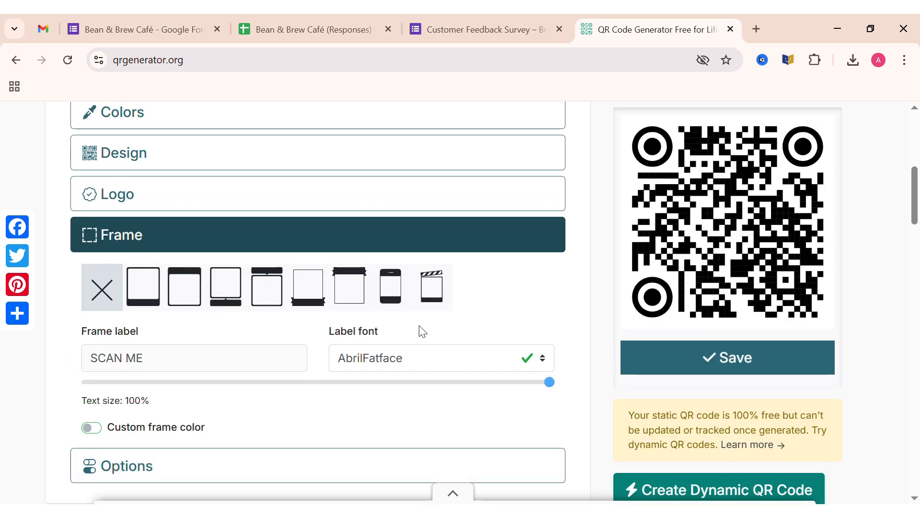
left_click(310, 236)
- Save the finished QR code and download it
scroll(366, 322, "up", 5)
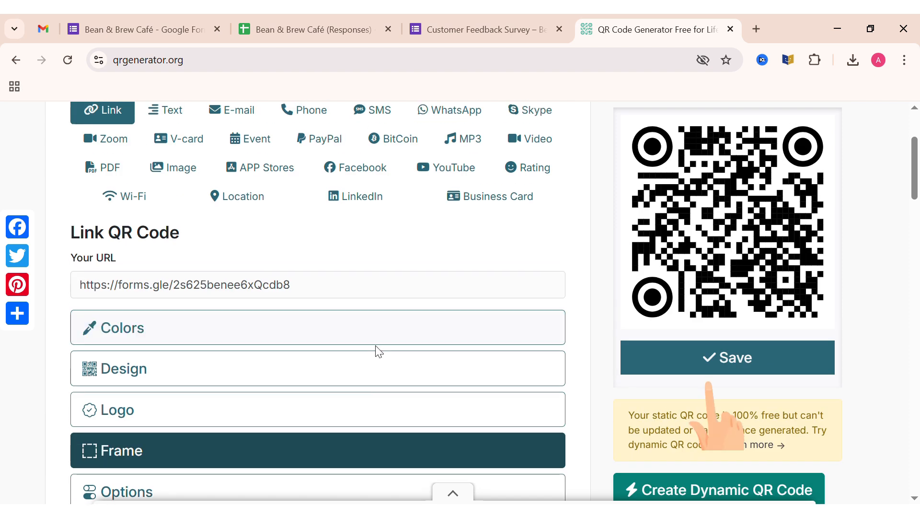
left_click(717, 362)
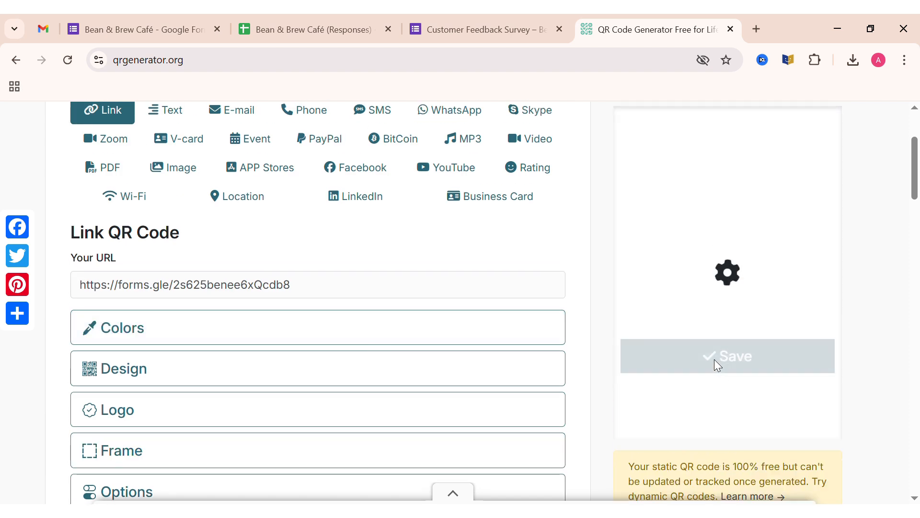
left_click(658, 411)
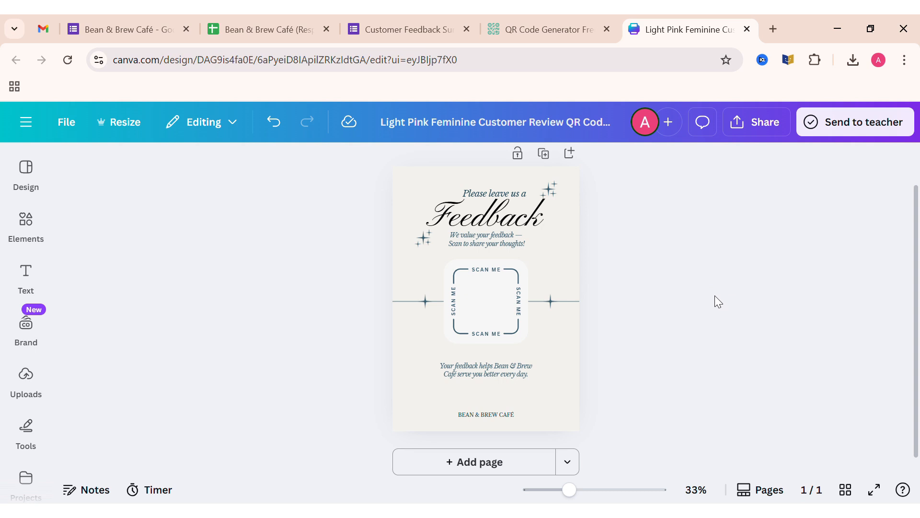
- Upload the downloaded QR code image and add it to the feedback poster page
left_click(26, 376)
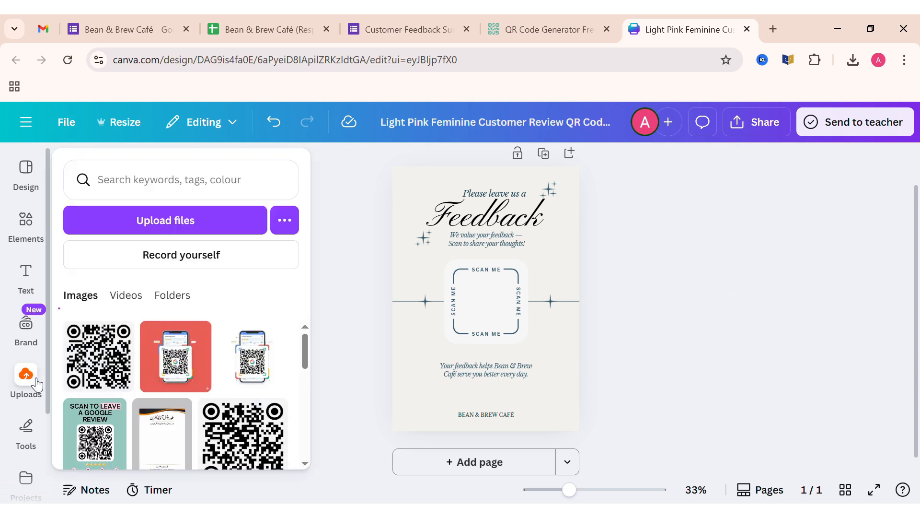
left_click(201, 219)
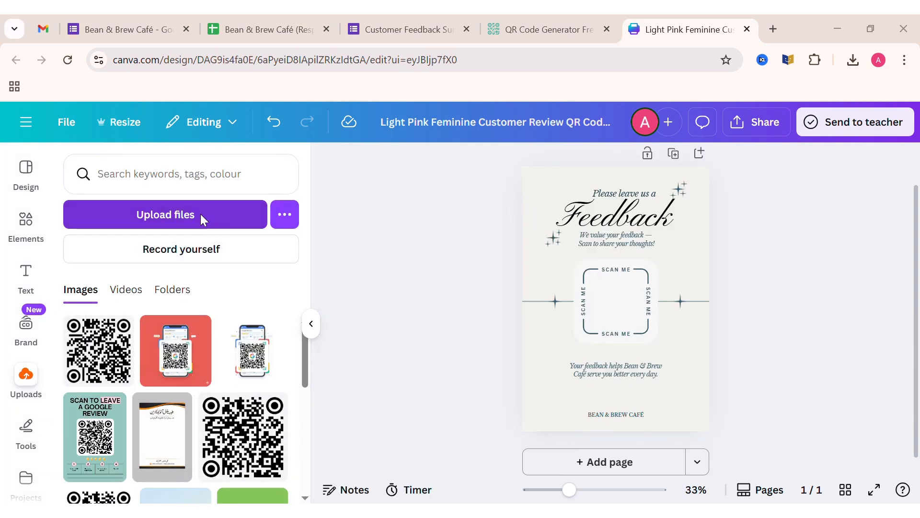
left_click(317, 368)
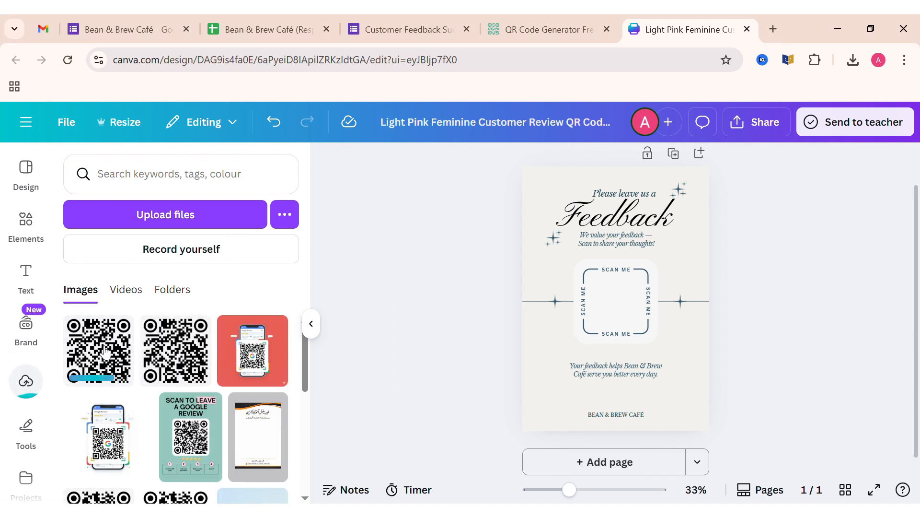
left_click(101, 349)
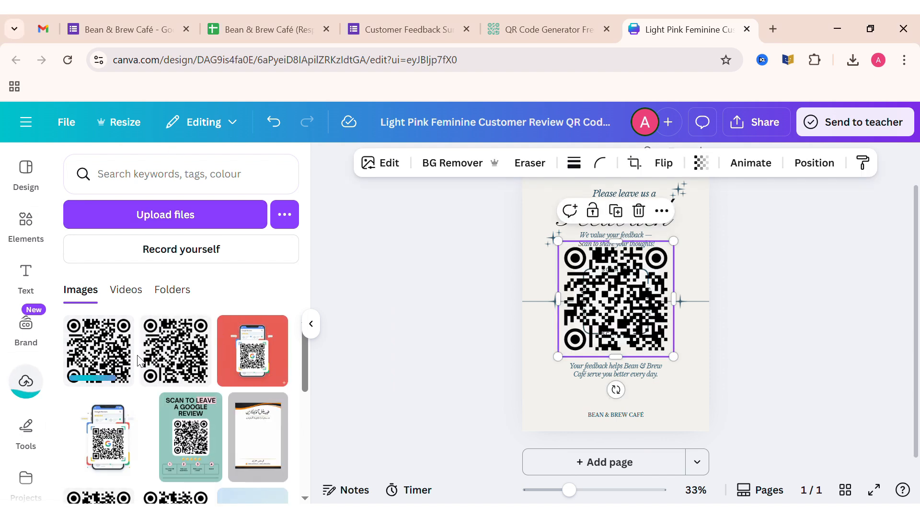
- Scale down the QR code and place it inside the poster's SCAN ME frame
left_click(311, 323)
left_click_drag(544, 241, 484, 301)
left_click_drag(570, 490, 579, 494)
left_click(741, 374)
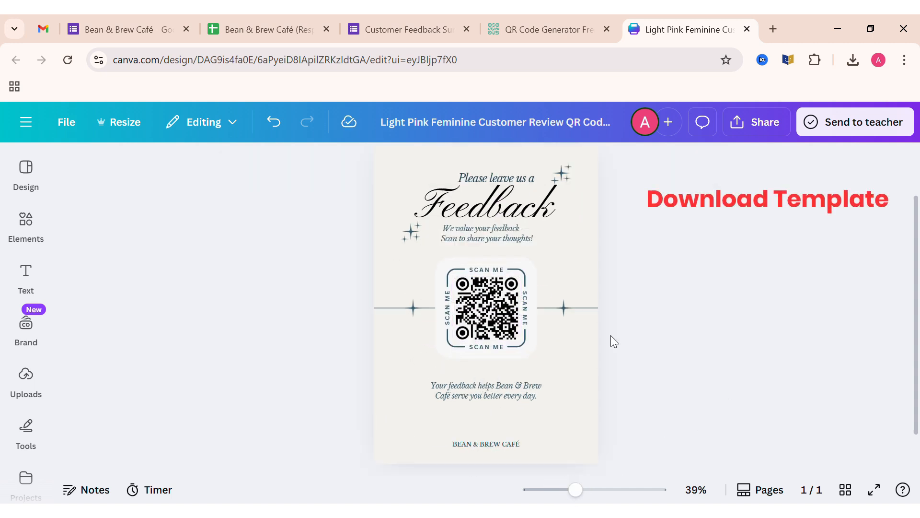
- Fine-tune the QR code's fit within the SCAN ME frame and check the whole poster
left_click(492, 301)
left_click_drag(461, 283, 460, 288)
left_click(785, 316)
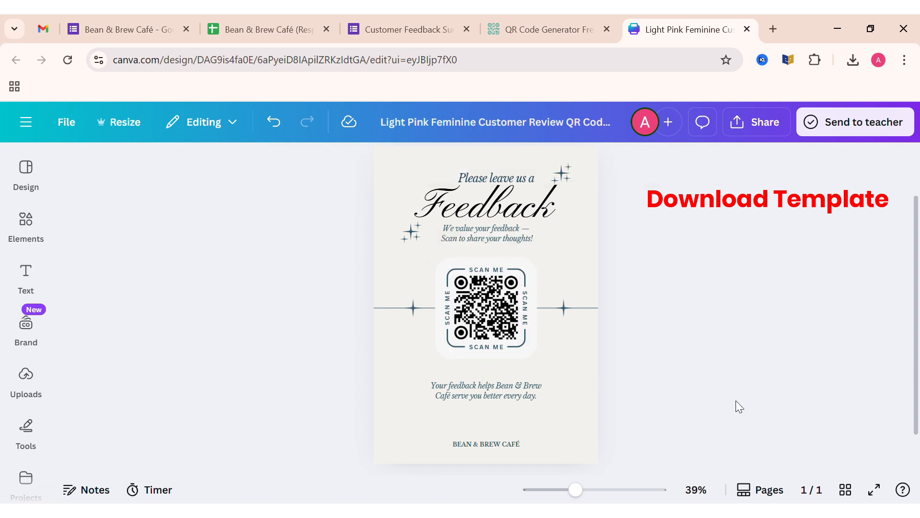
left_click_drag(581, 483, 570, 493)
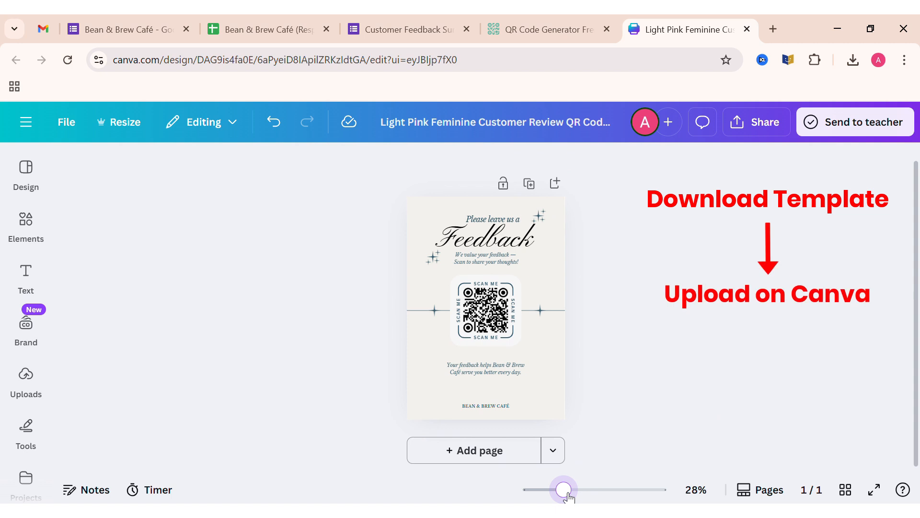